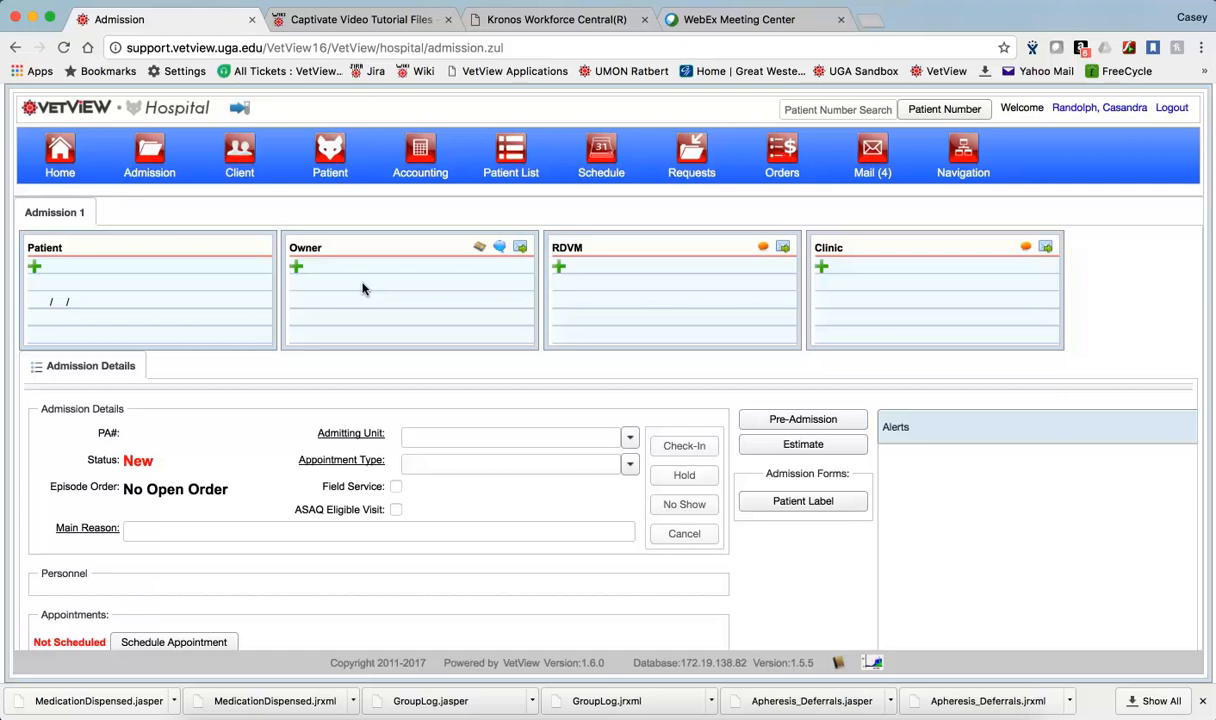
Add a new owner from the Owner panel, entering the owner's first name before the Last field
click(297, 268)
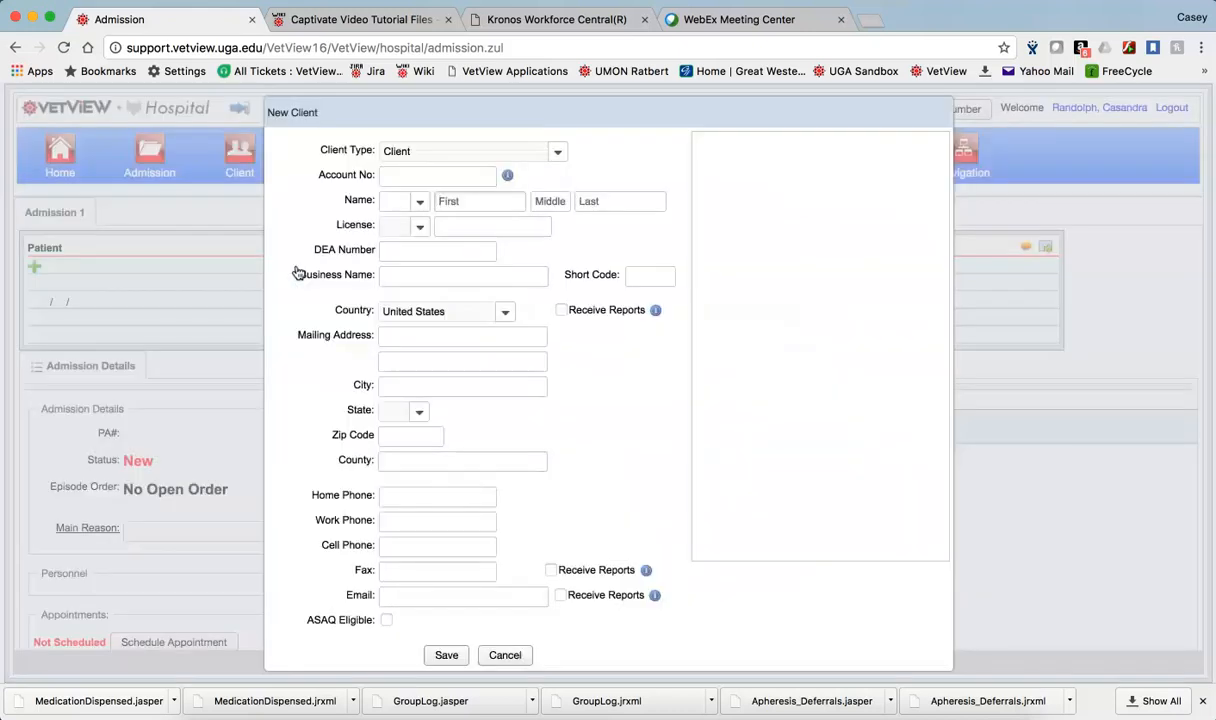
click(478, 203)
text(Whitney)
key(Tab)
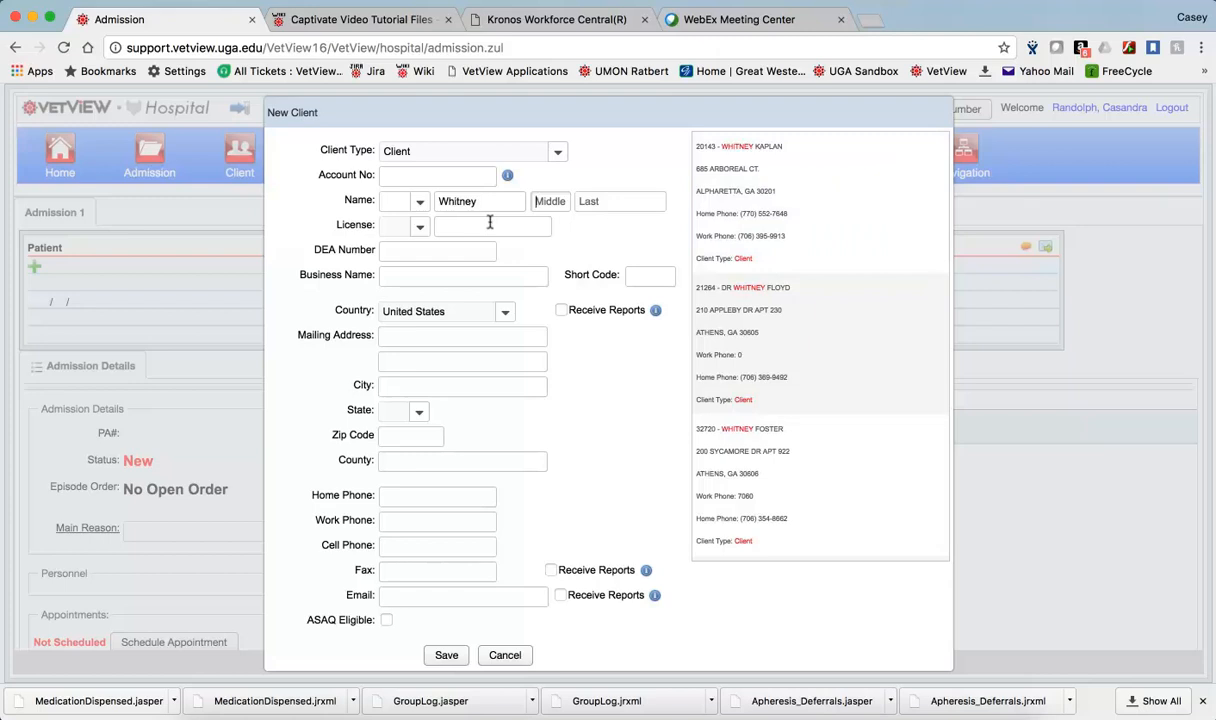
click(608, 203)
Begin the owner's last name and address '345', then choose the matching existing client
click(604, 202)
text(whispers)
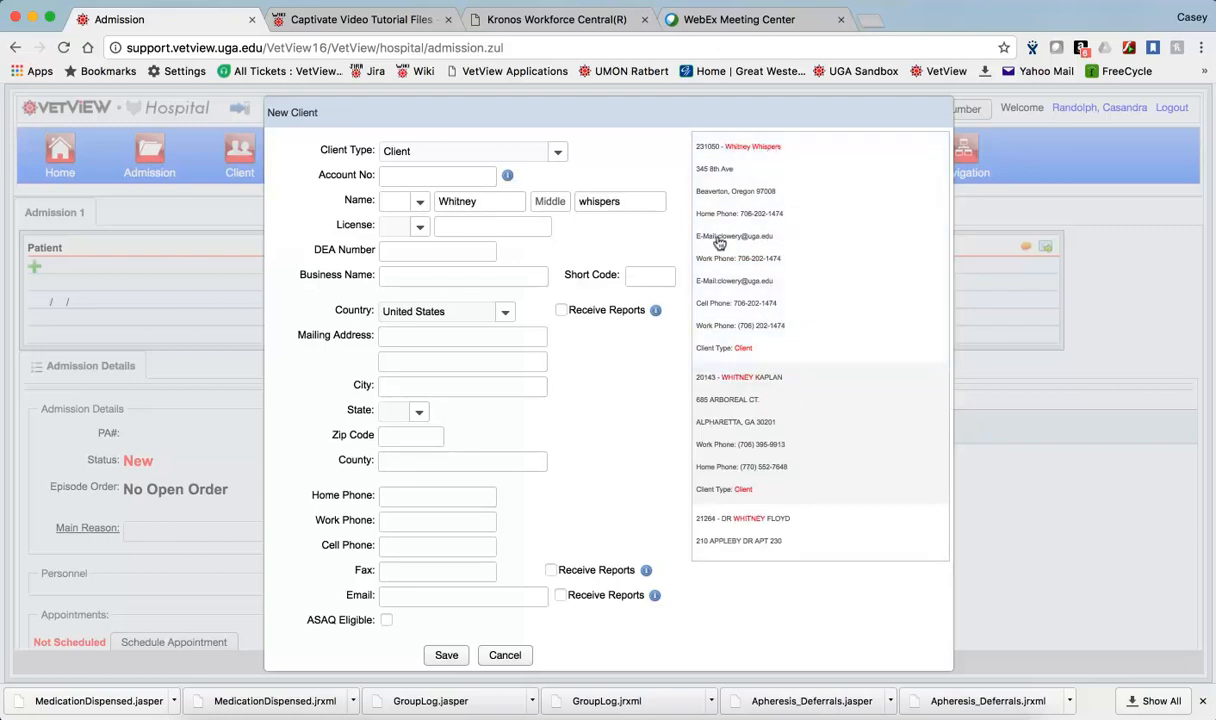
click(397, 337)
text(345 8th ave)
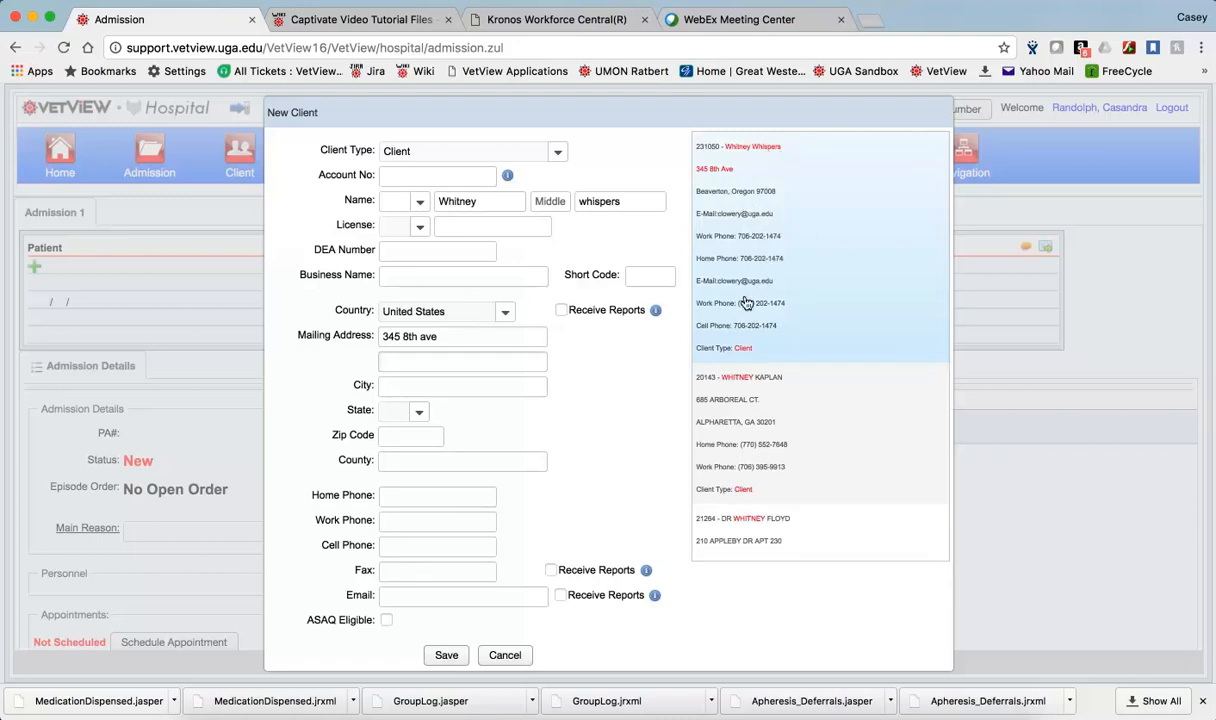
click(753, 158)
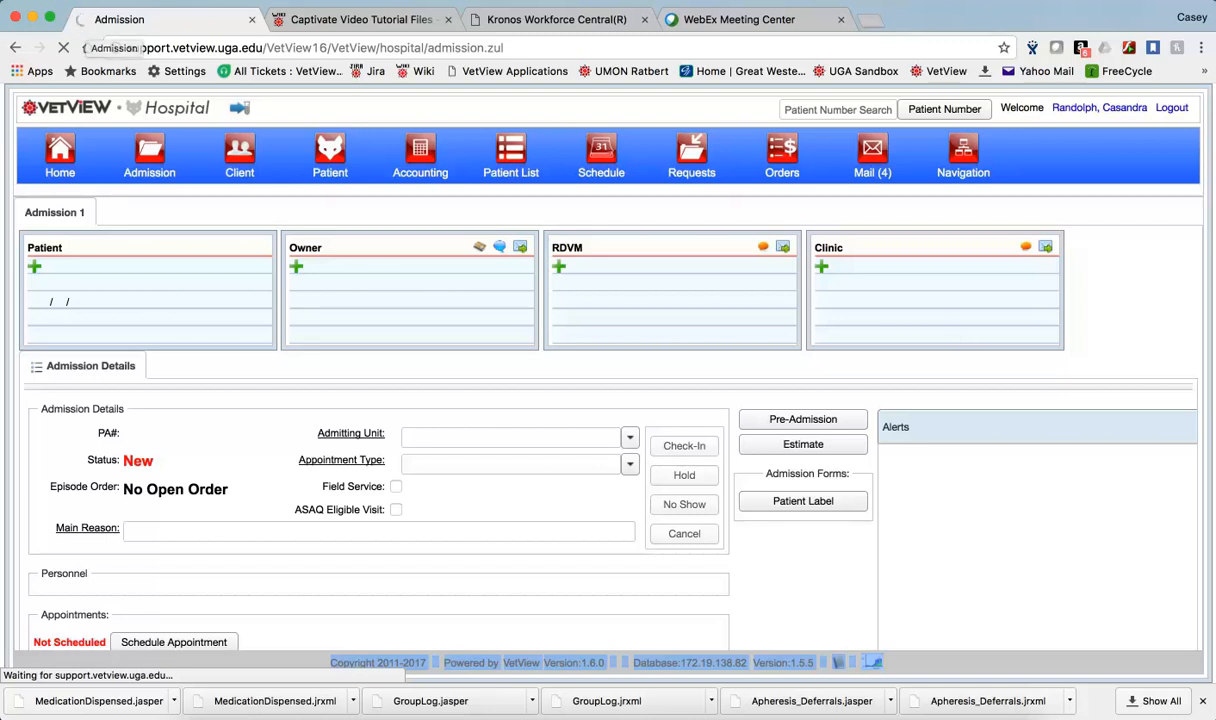
Open Find/Add Patient, search the name 'toby', and move the dialog lower on screen
click(1203, 704)
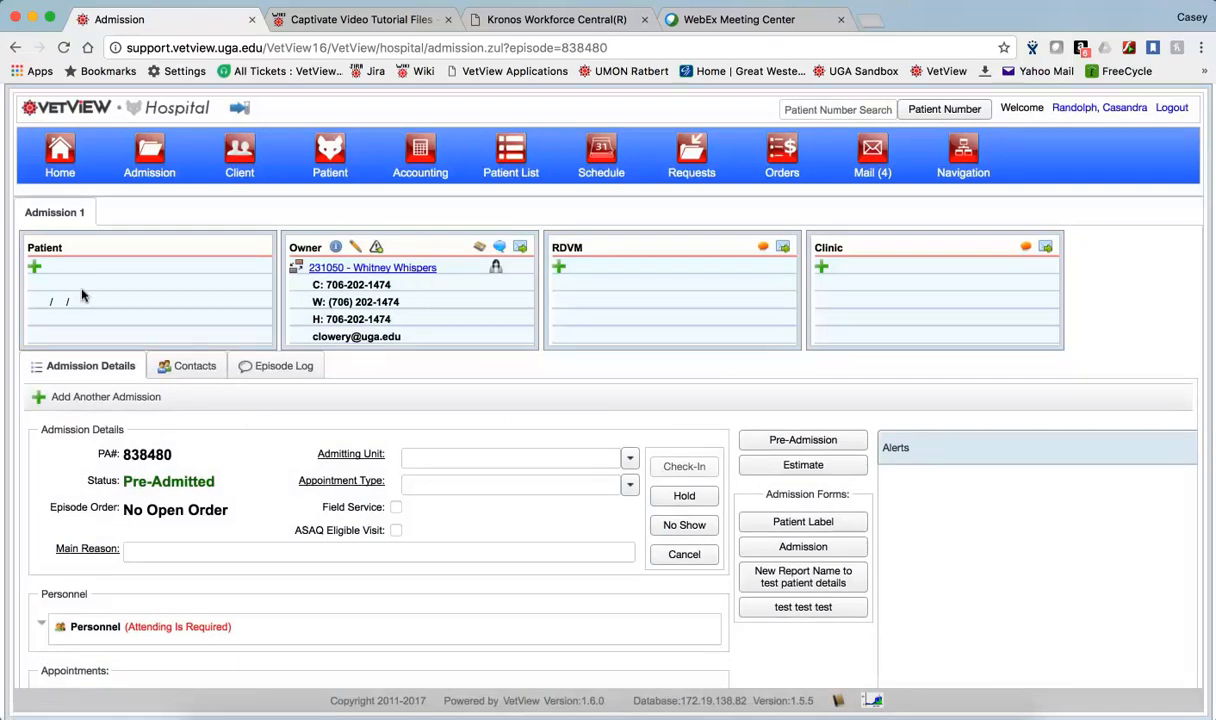
click(35, 266)
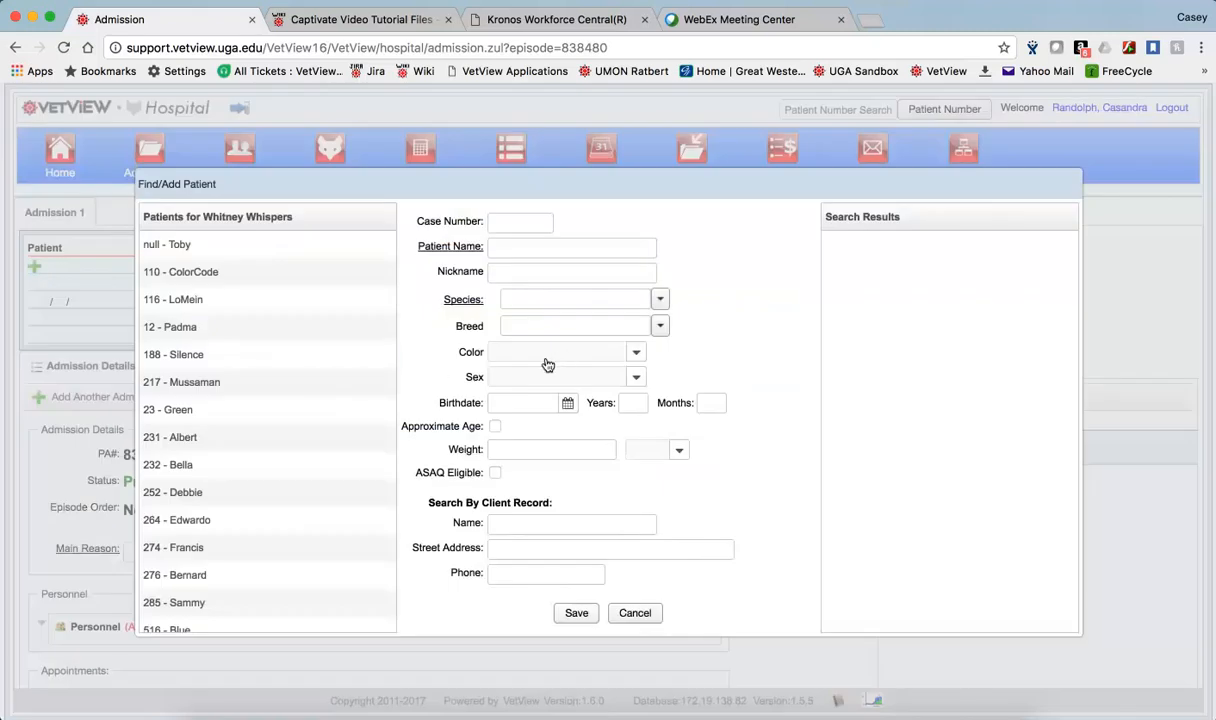
click(529, 247)
text(t)
drag(347, 182, 333, 299)
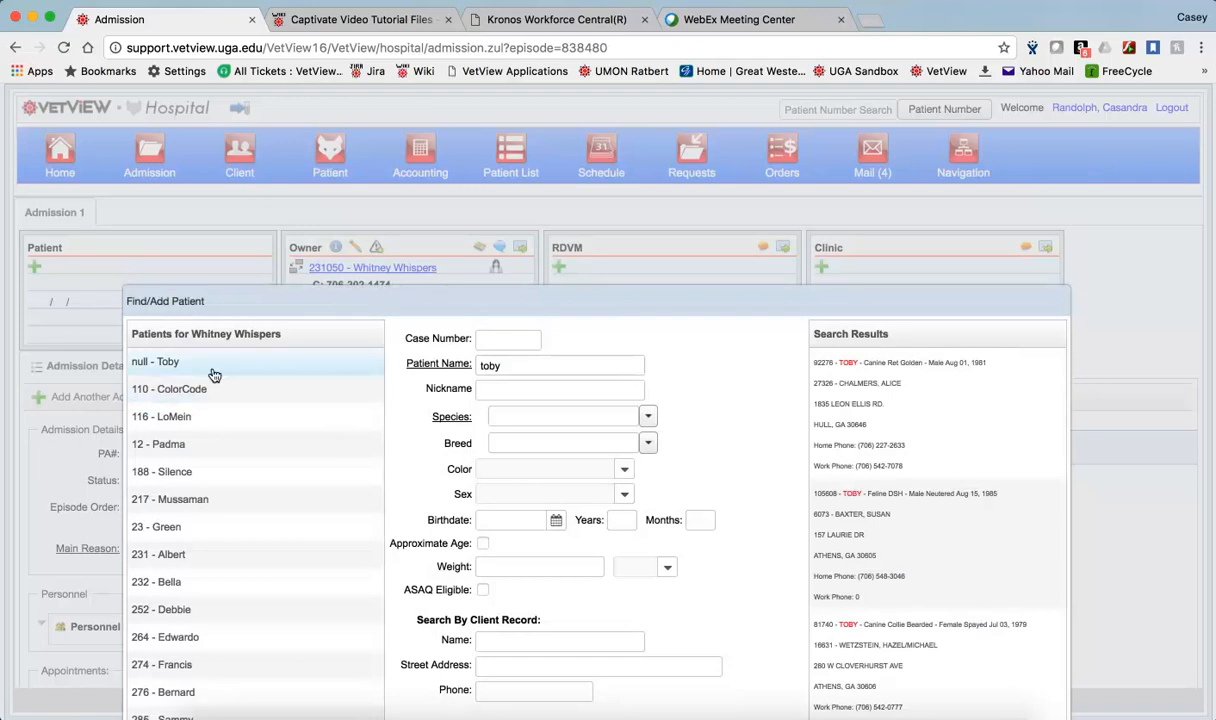
Browse the owner's patient list and pick the 'null - Toby' entry
scroll(212, 375, down, 5)
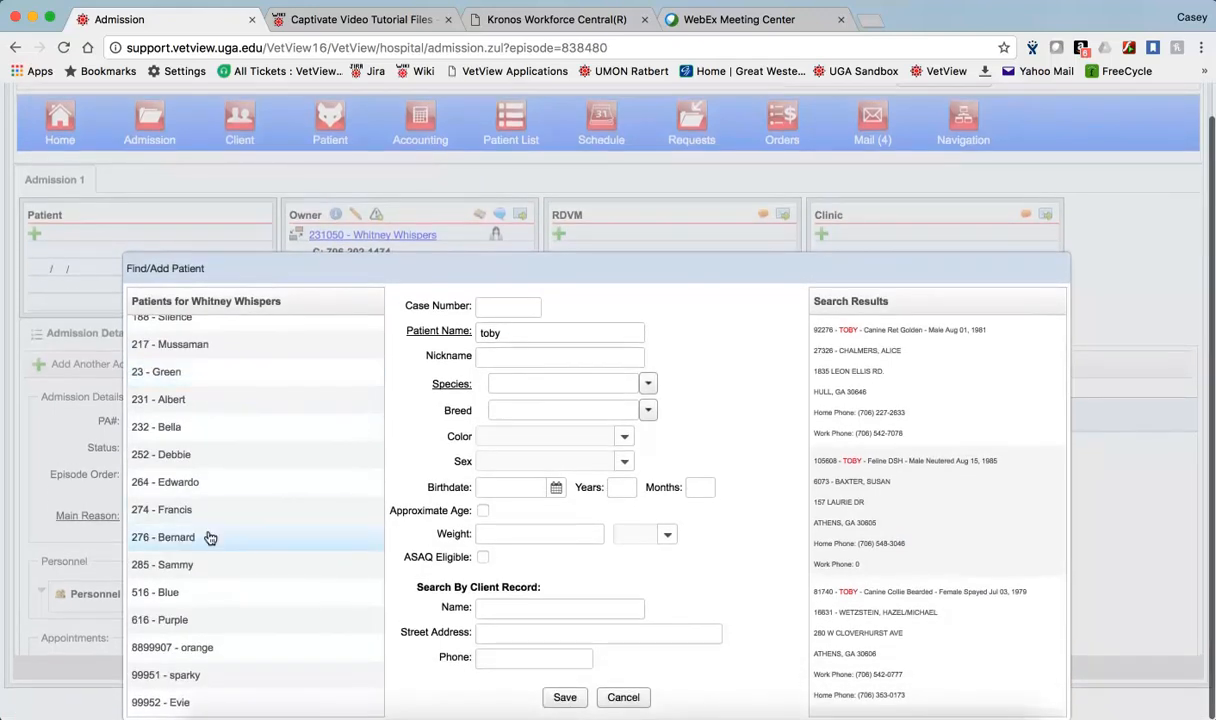
scroll(209, 535, up, 5)
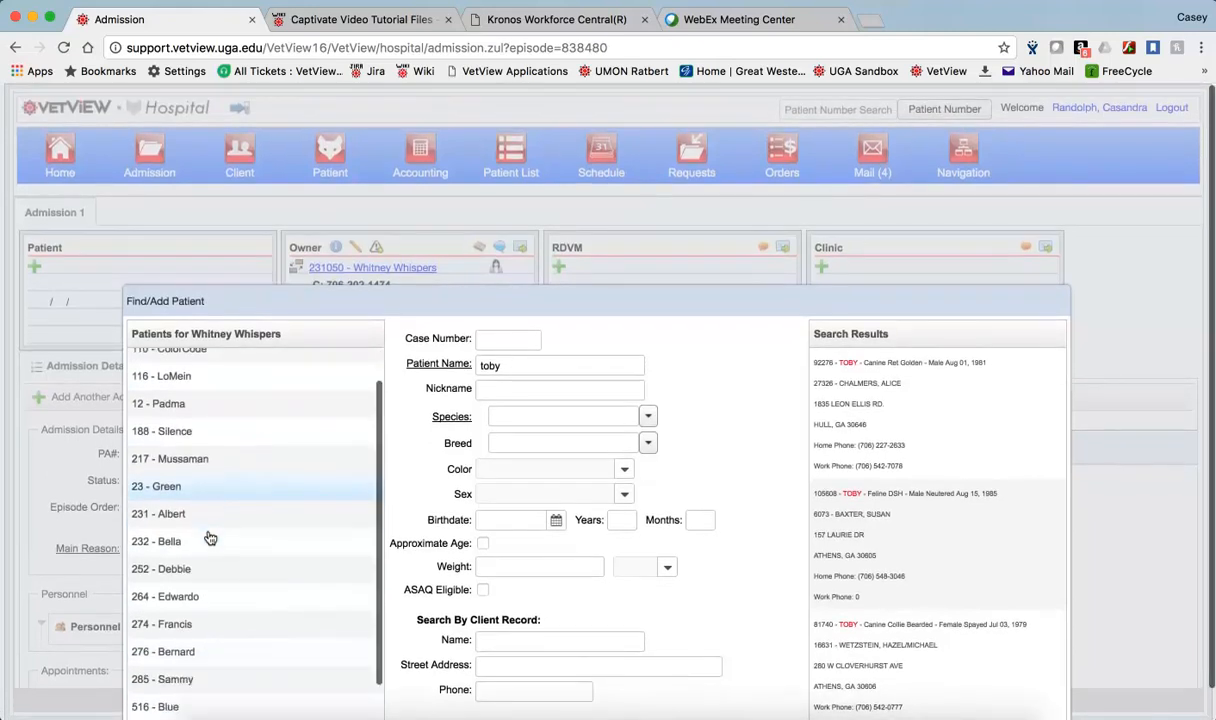
scroll(208, 538, down, 5)
scroll(208, 538, up, 5)
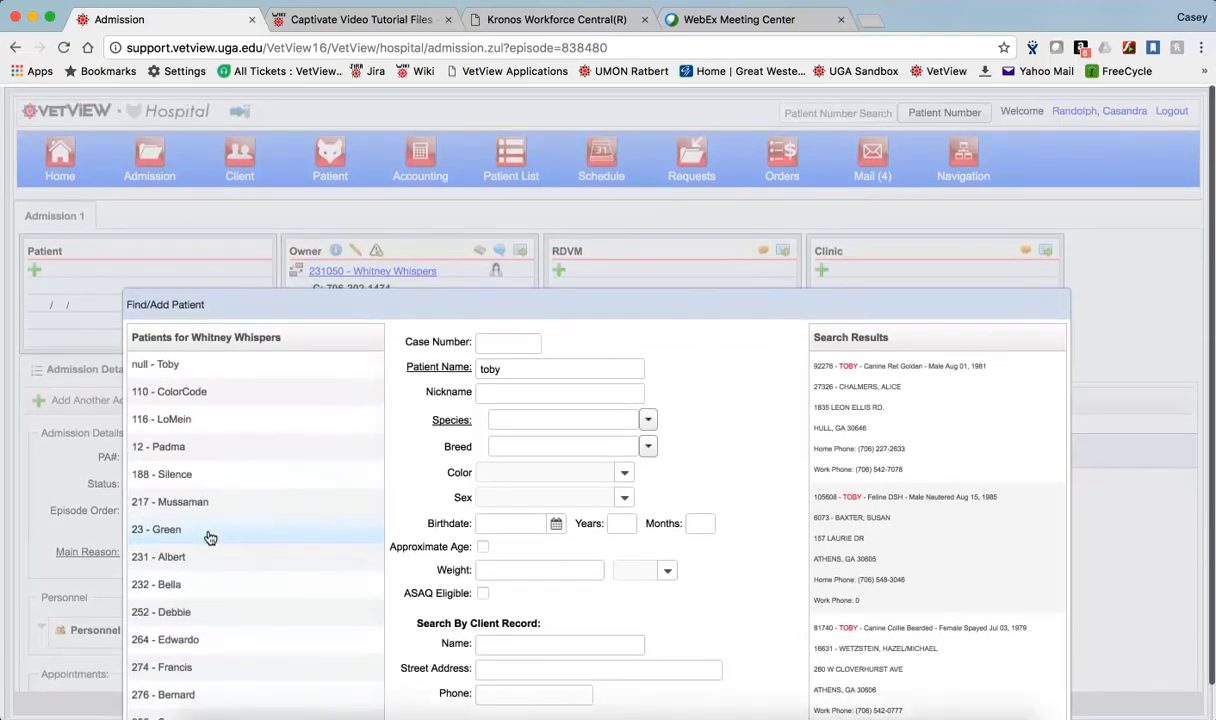
scroll(204, 520, down, 1)
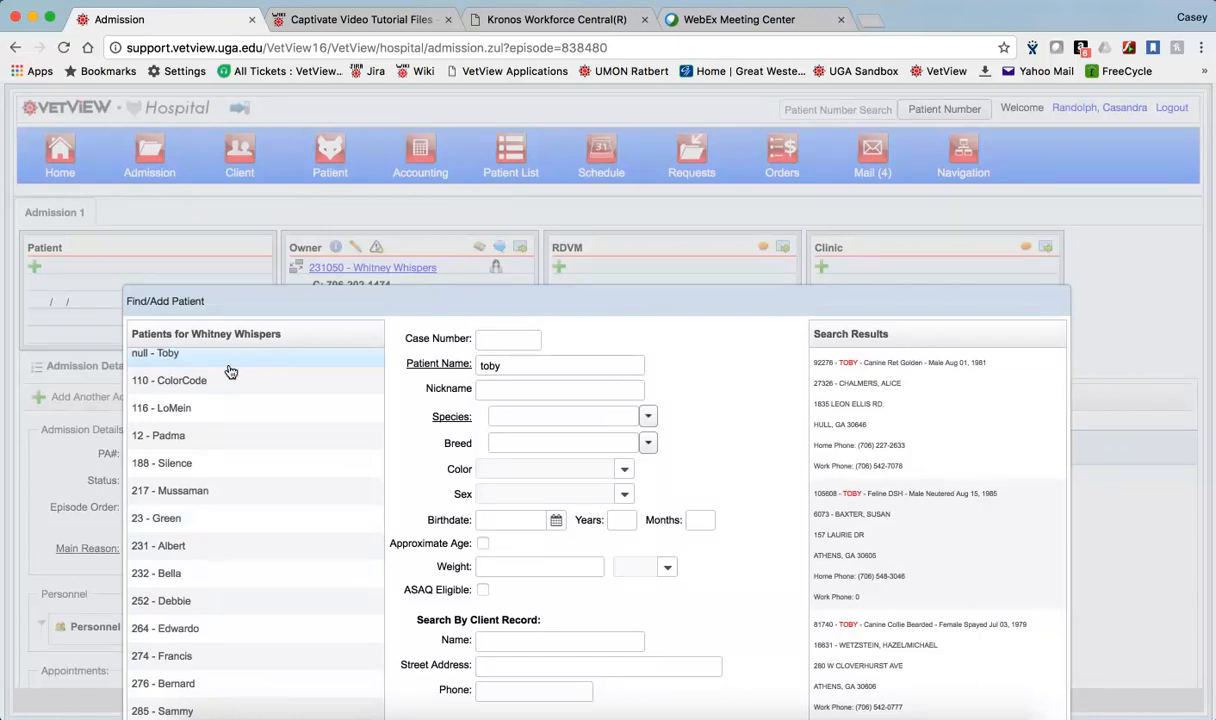
scroll(231, 370, up, 1)
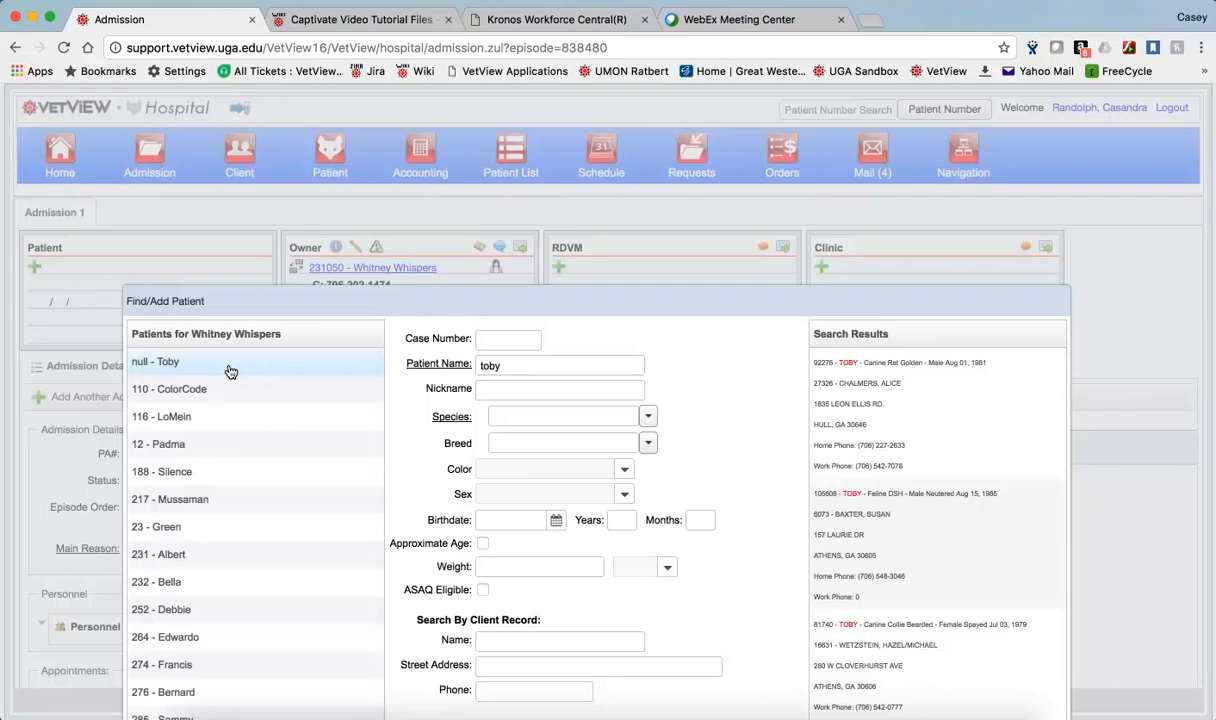
double_click(169, 363)
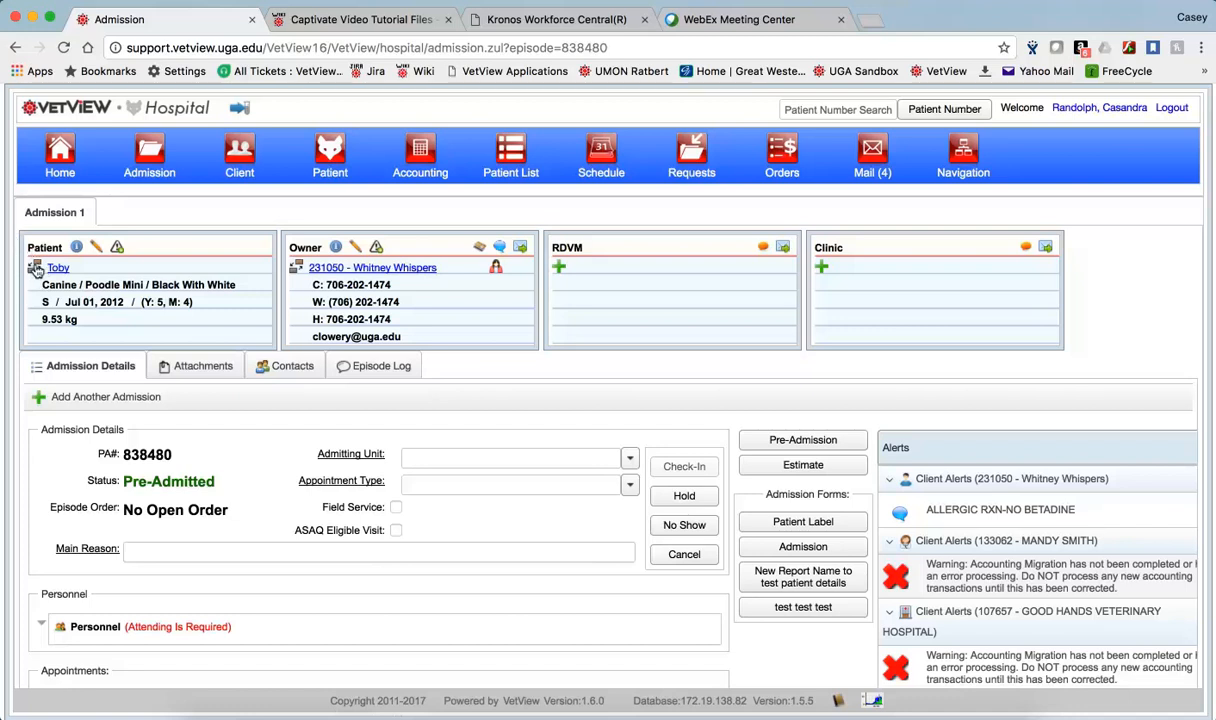
Start a new patient named Toby, species Canine, breed Bulldog - American
click(35, 269)
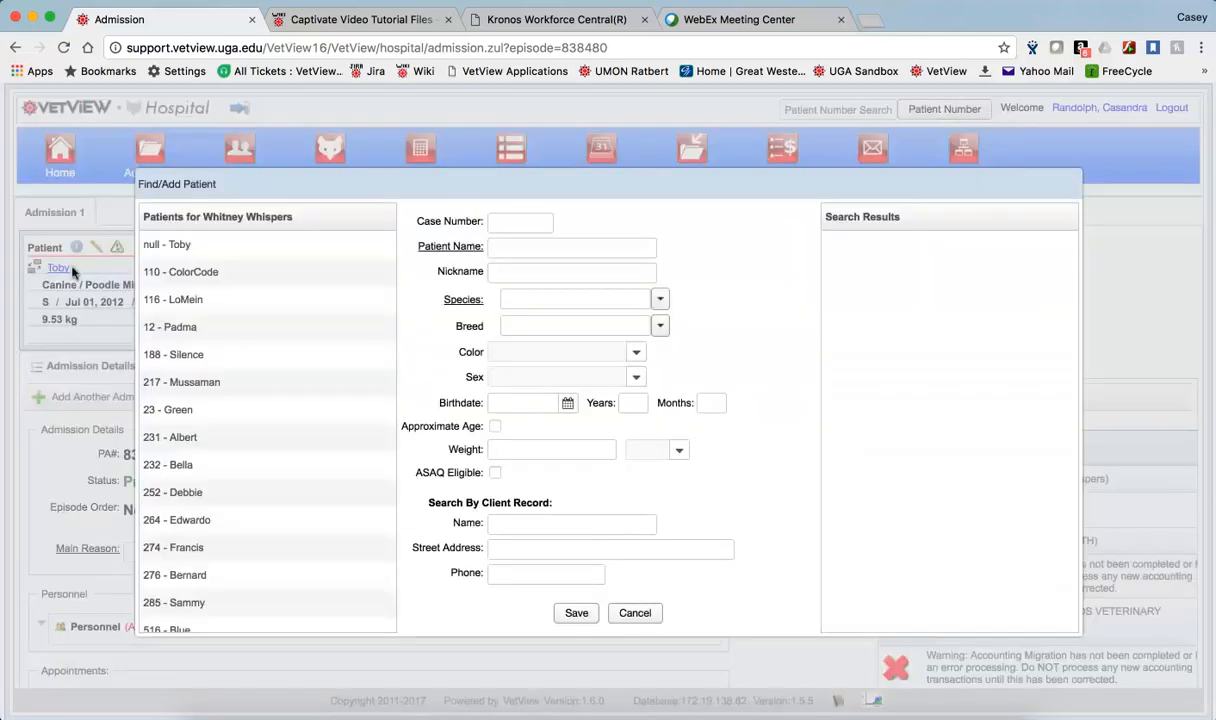
click(506, 247)
text(Toby)
key(Tab)
key(Tab)
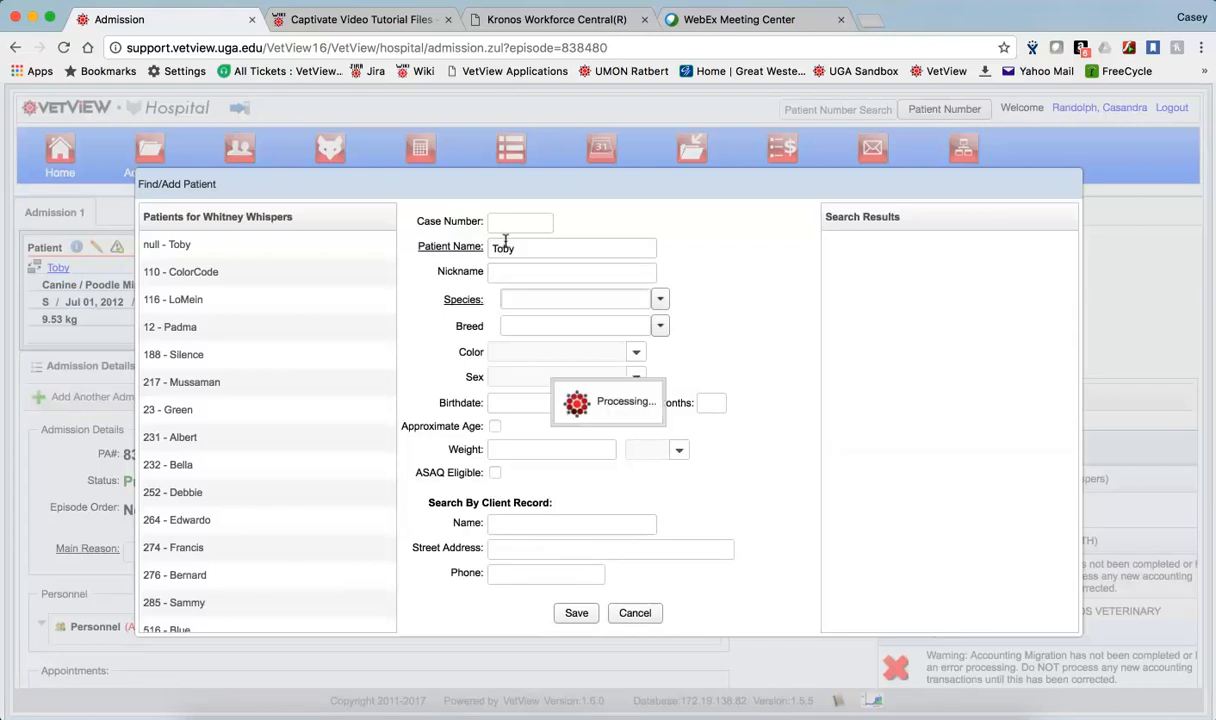
text(canine)
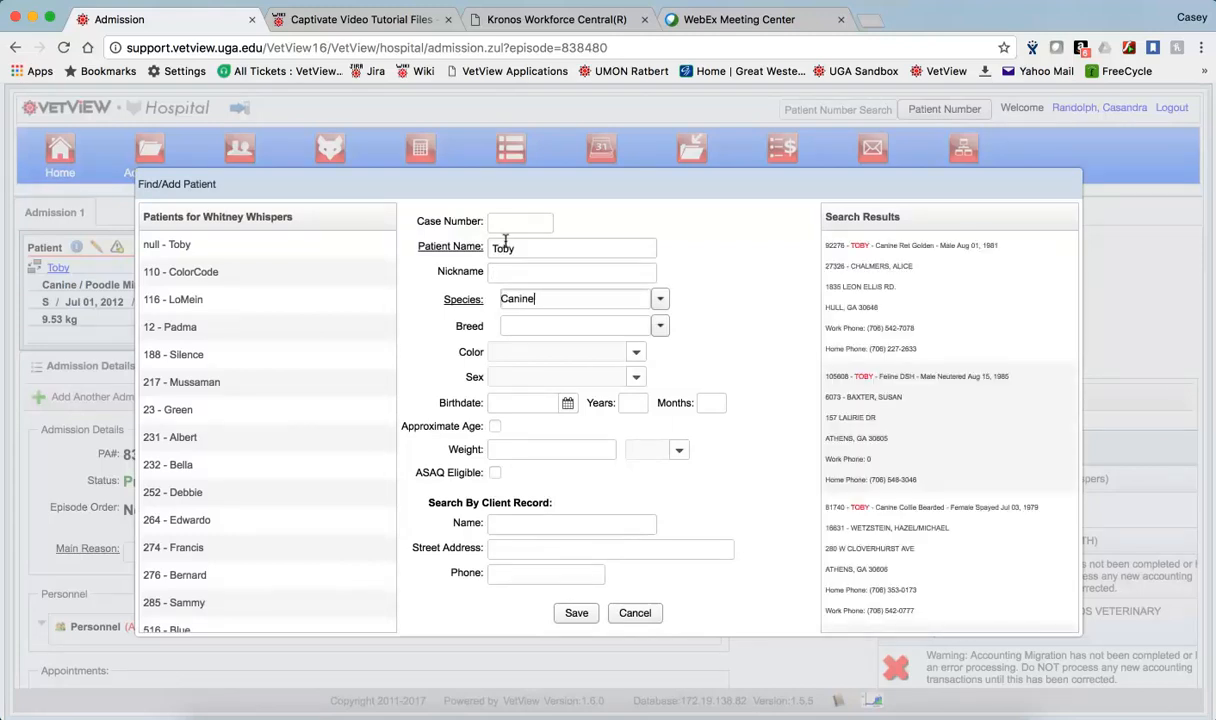
click(615, 325)
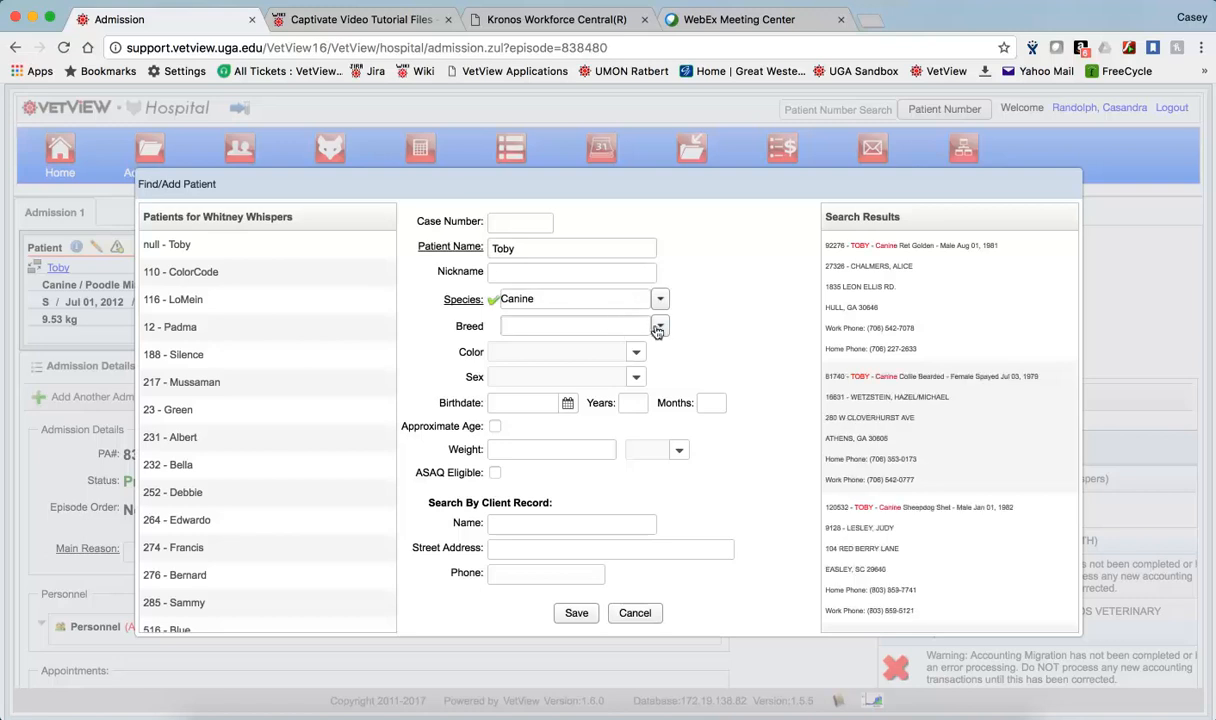
text(lldog)
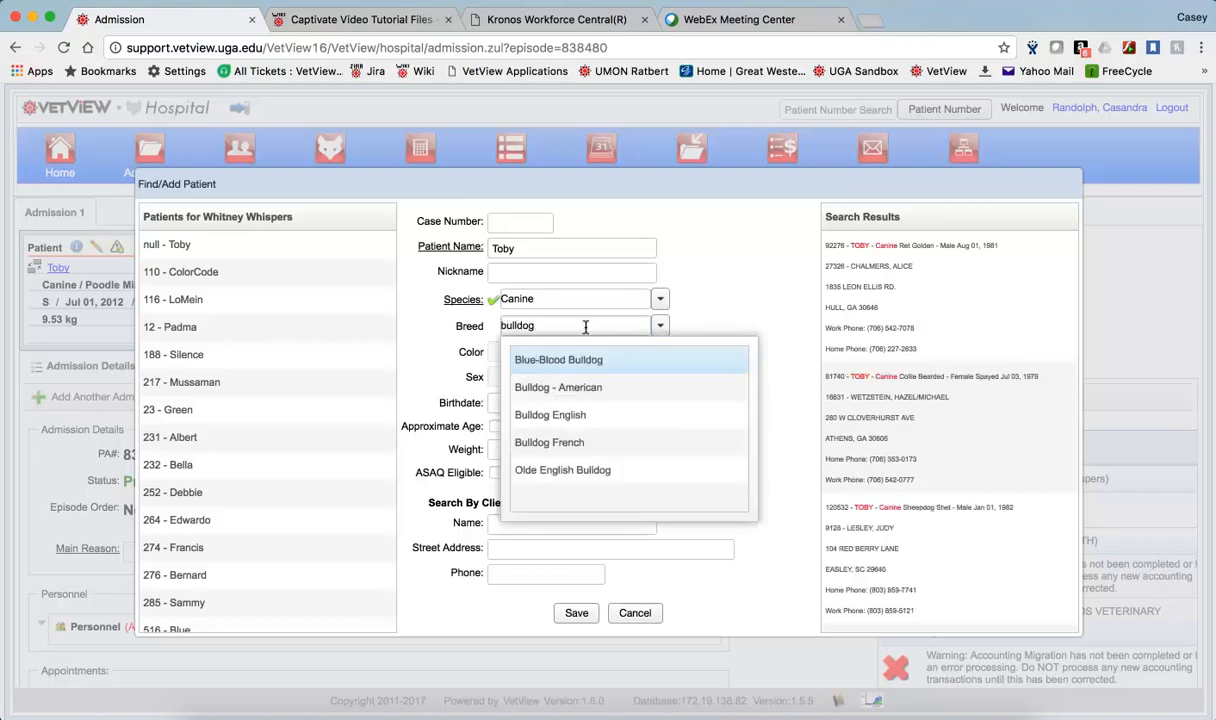
click(622, 390)
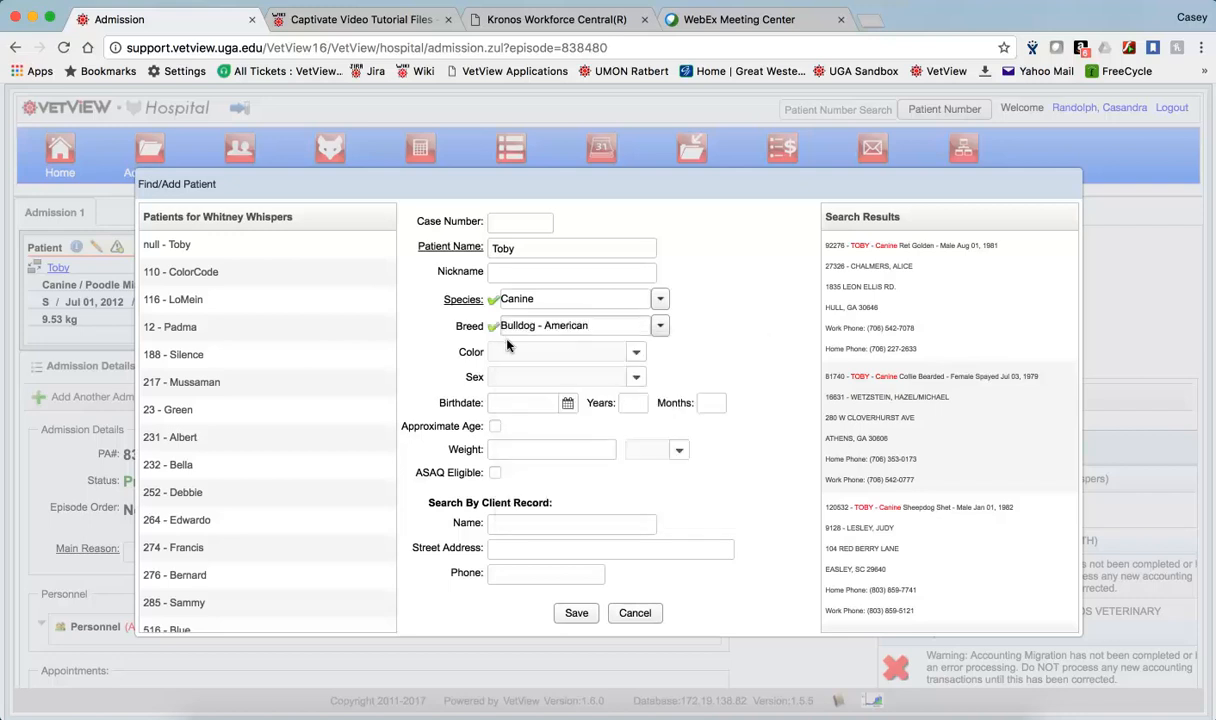
Set Toby's colour to Black With White and sex to Male Neutered
click(634, 354)
click(636, 352)
click(529, 388)
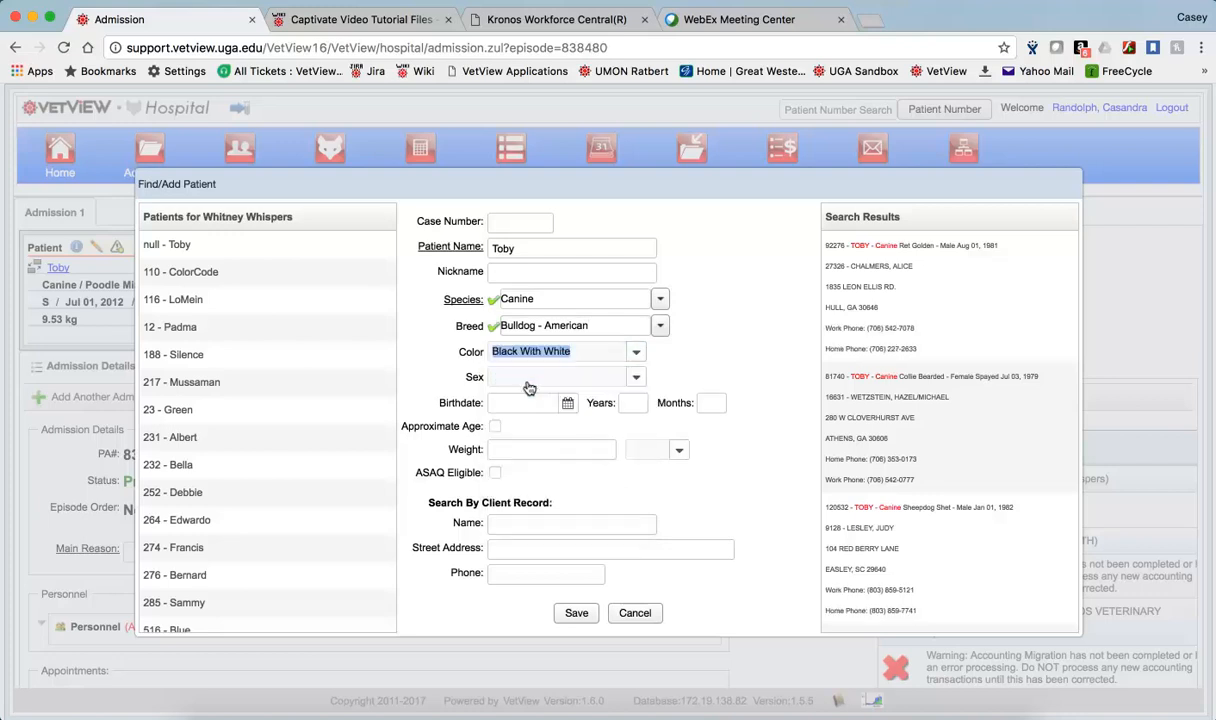
click(636, 377)
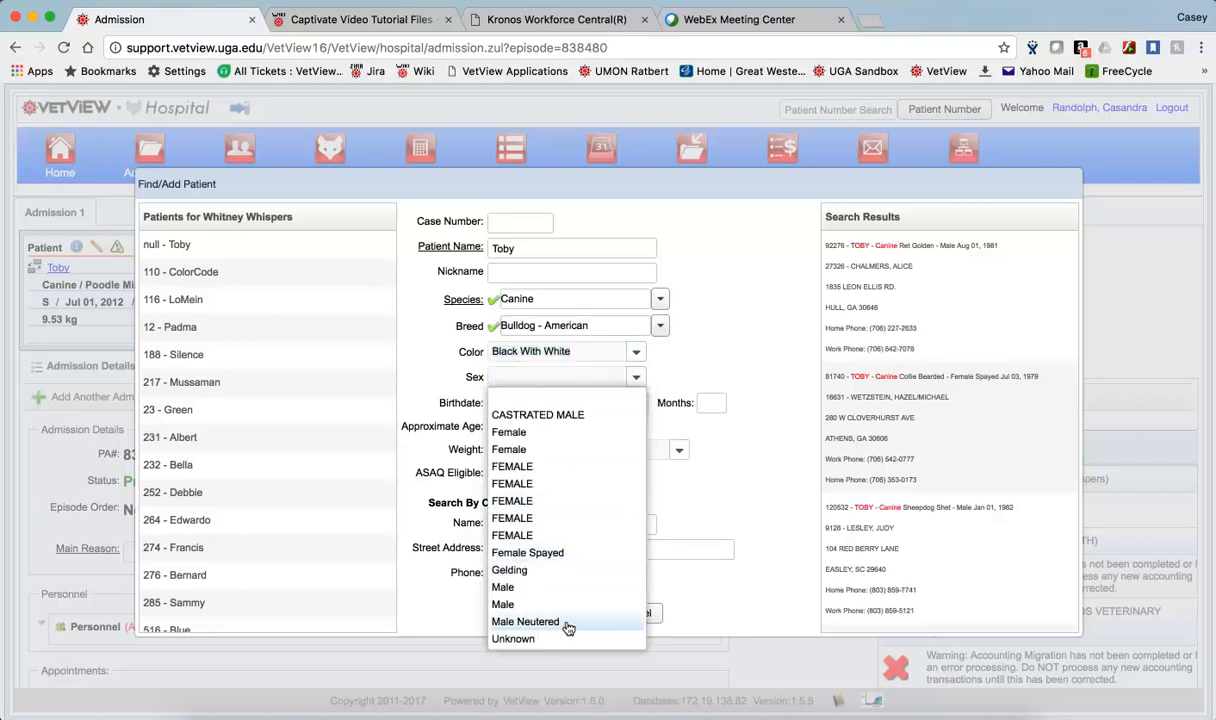
click(567, 622)
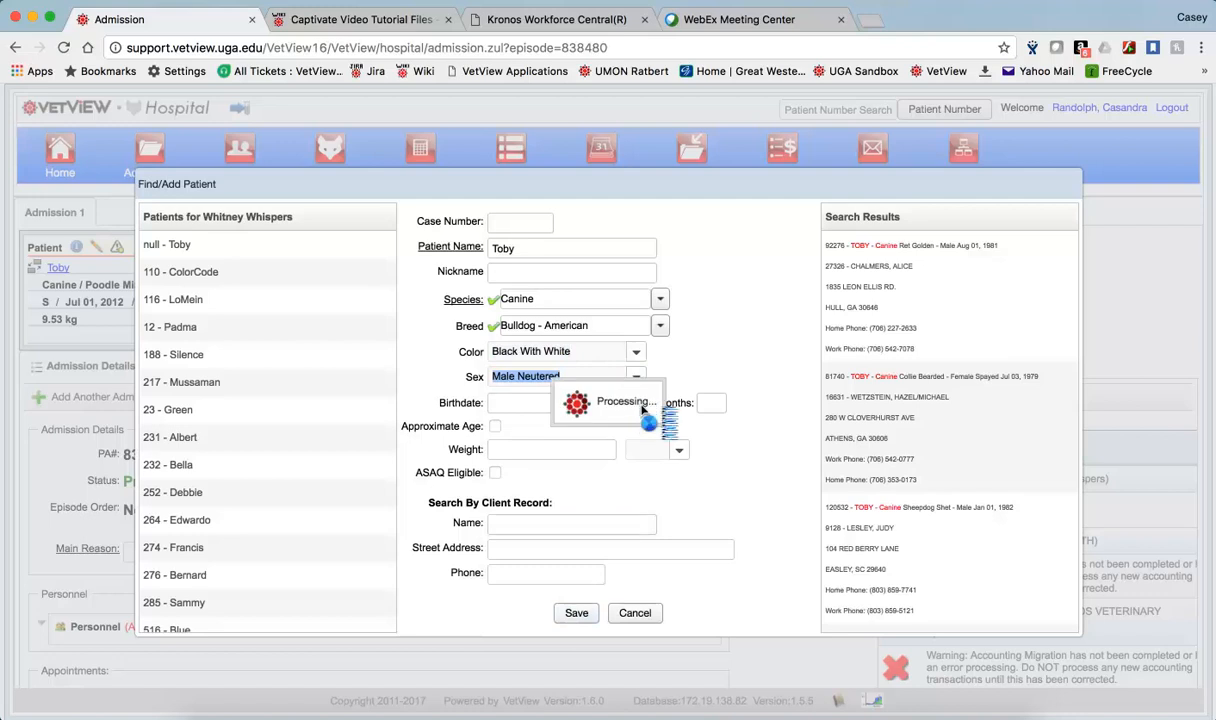
Enter approximate age 2 years 1 month and weight 28 lbs, then save the patient
click(636, 403)
text(2)
click(712, 403)
text(15)
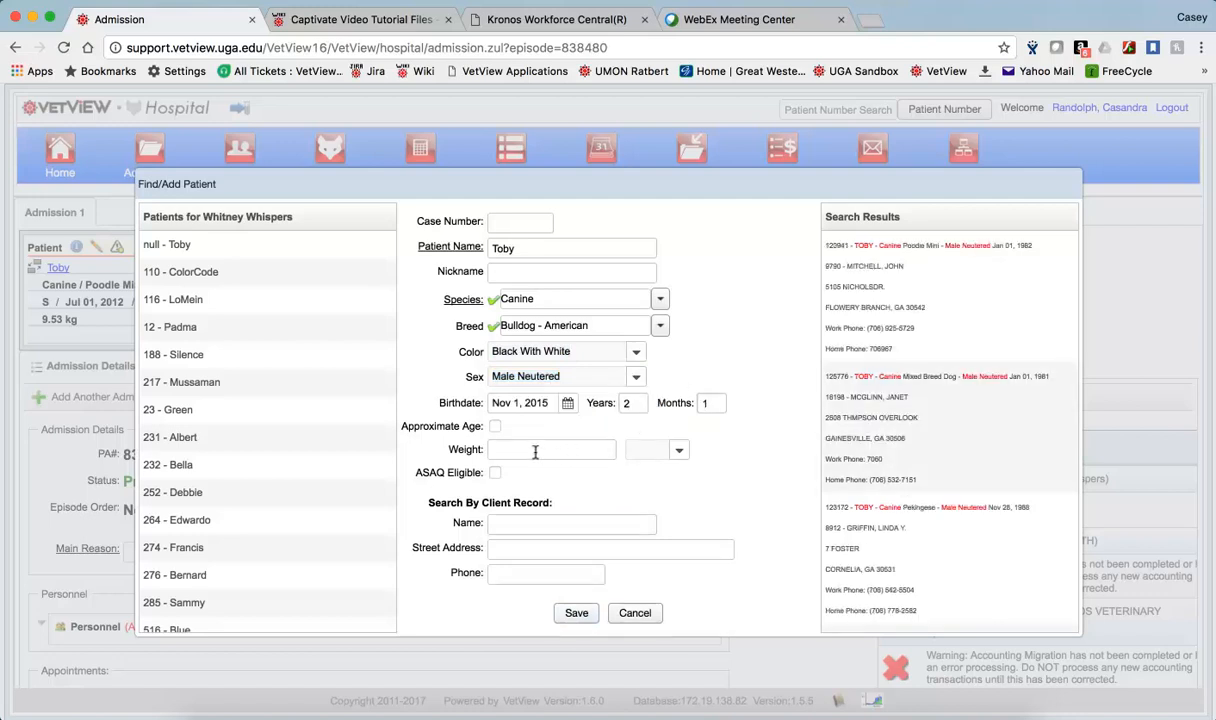
click(494, 426)
click(557, 450)
text(28)
click(679, 450)
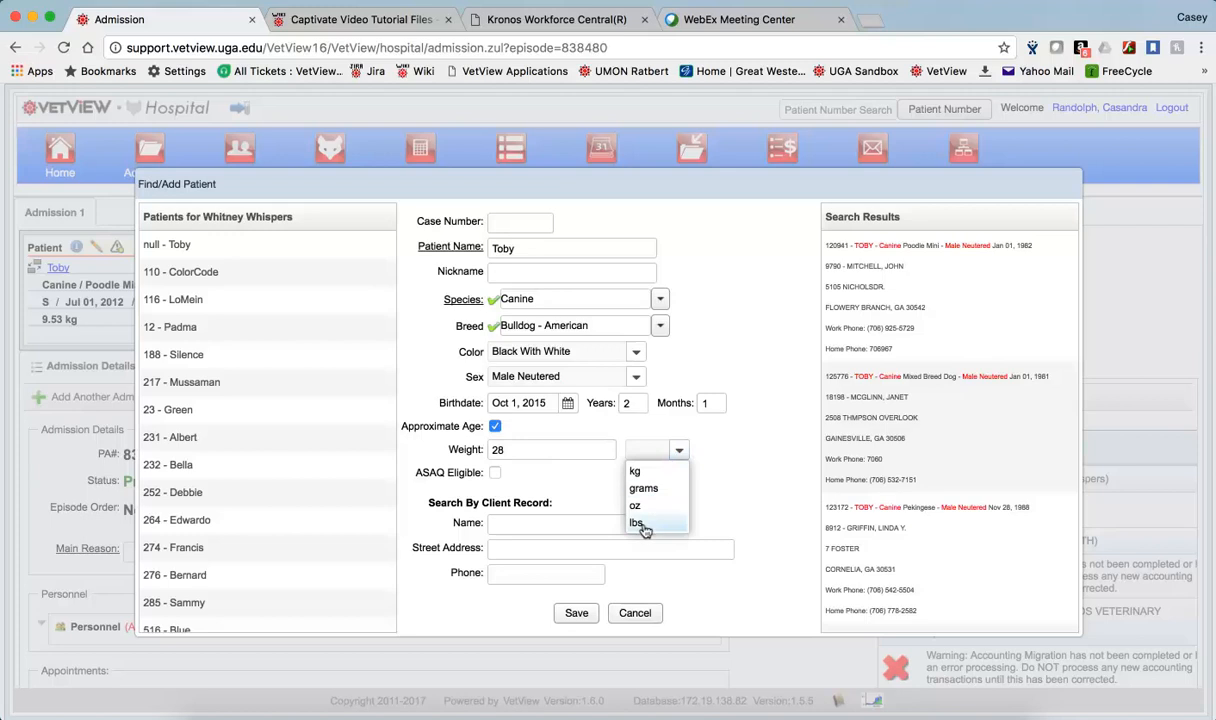
click(637, 522)
click(580, 615)
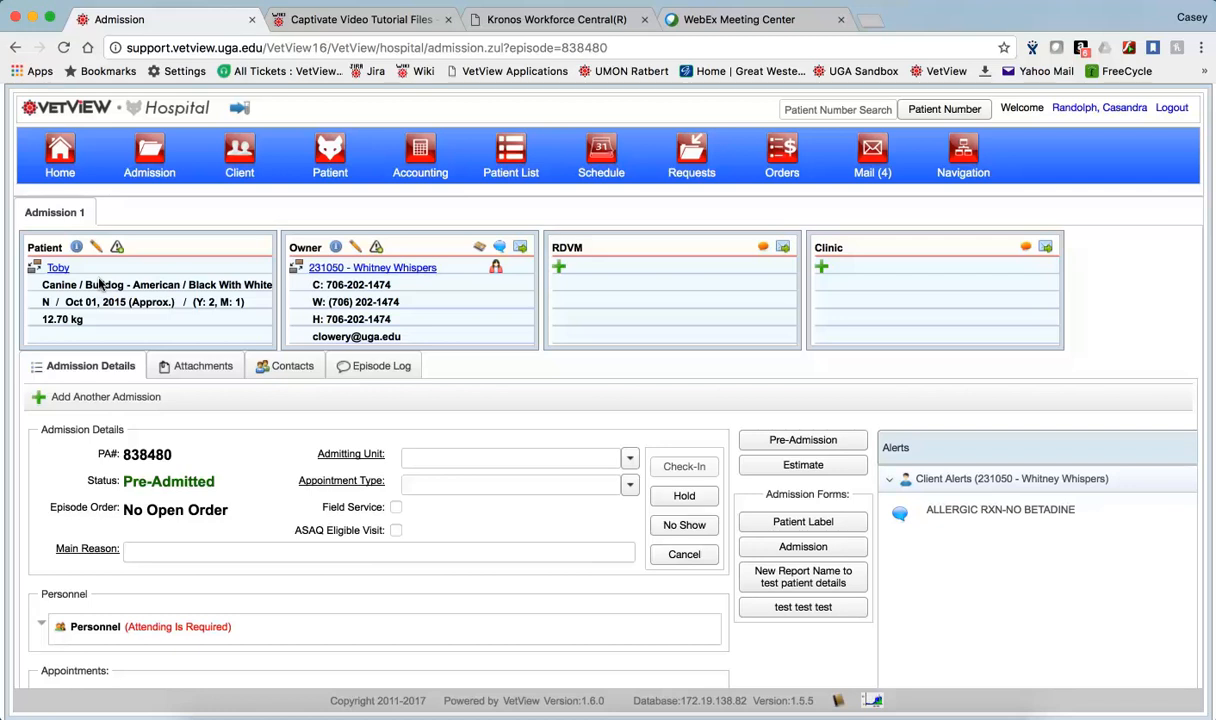
Add the second vet from the owner's associated DVM list as the admission's RDVM
click(561, 269)
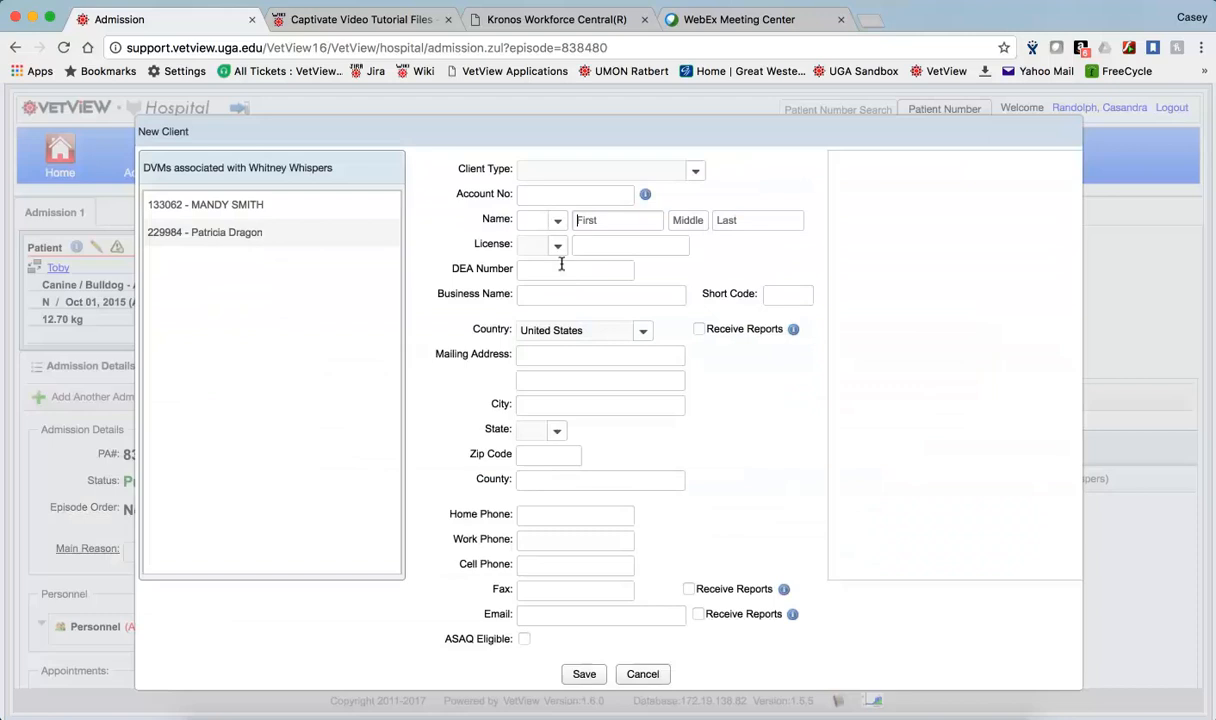
click(258, 245)
click(235, 238)
double_click(235, 237)
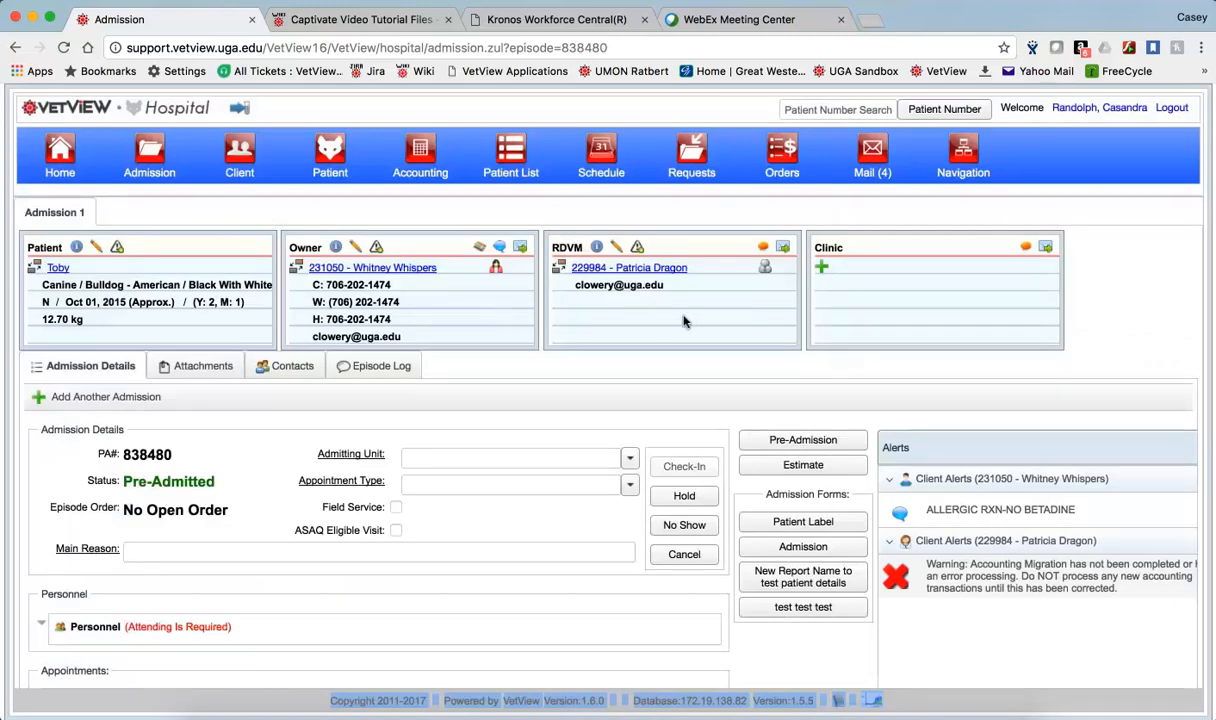
Add Red Dragon Veterinary Clinic from the owner's associated clinics to the Clinic panel
click(820, 268)
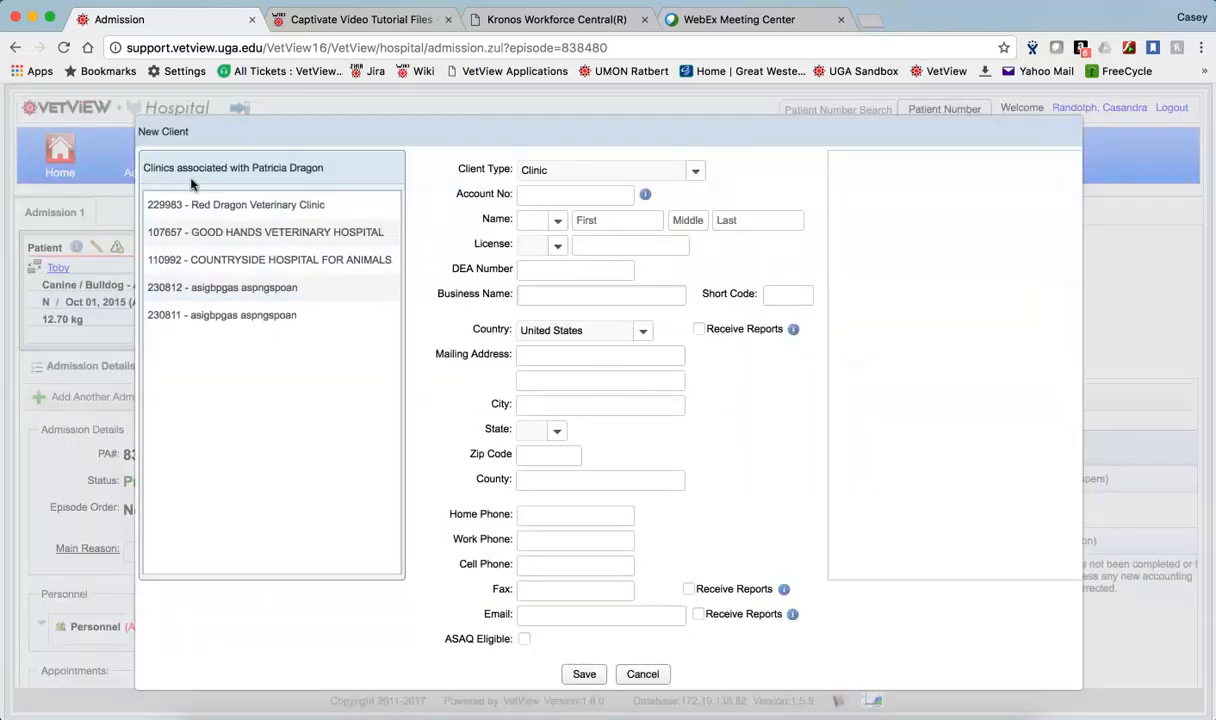
double_click(225, 211)
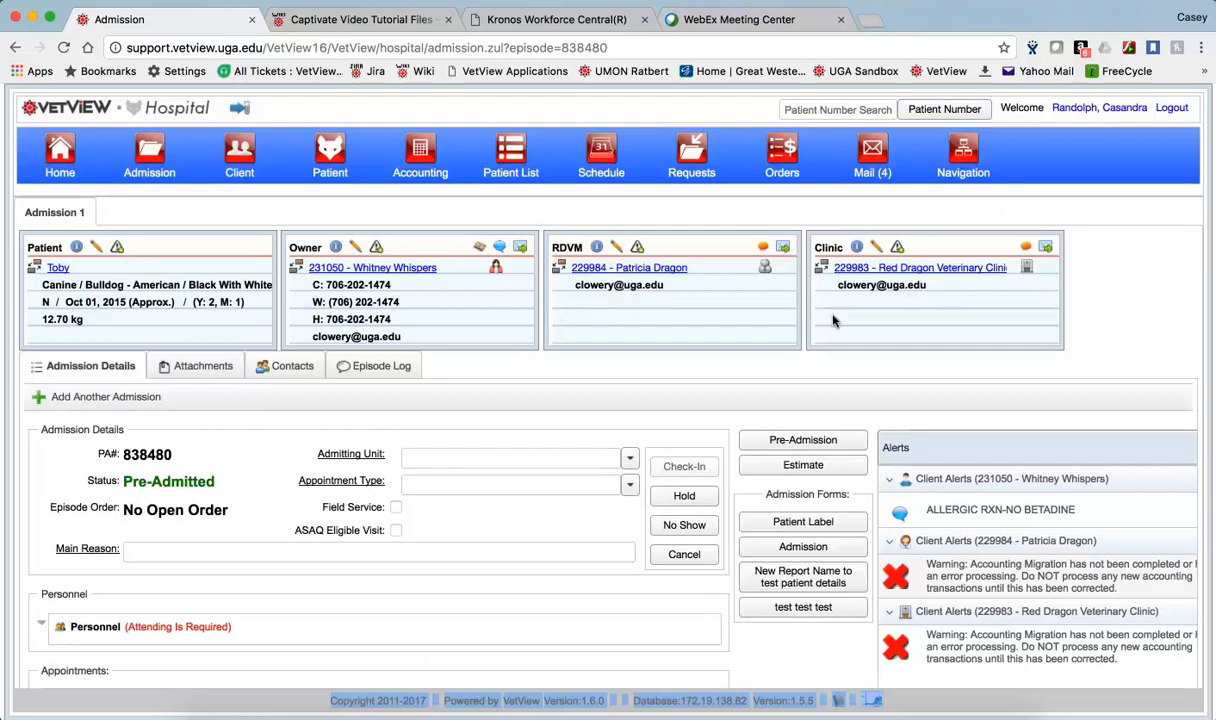
Mark the RDVM and Red Dragon Veterinary Clinic as primary, confirming each prompt with OK
click(764, 272)
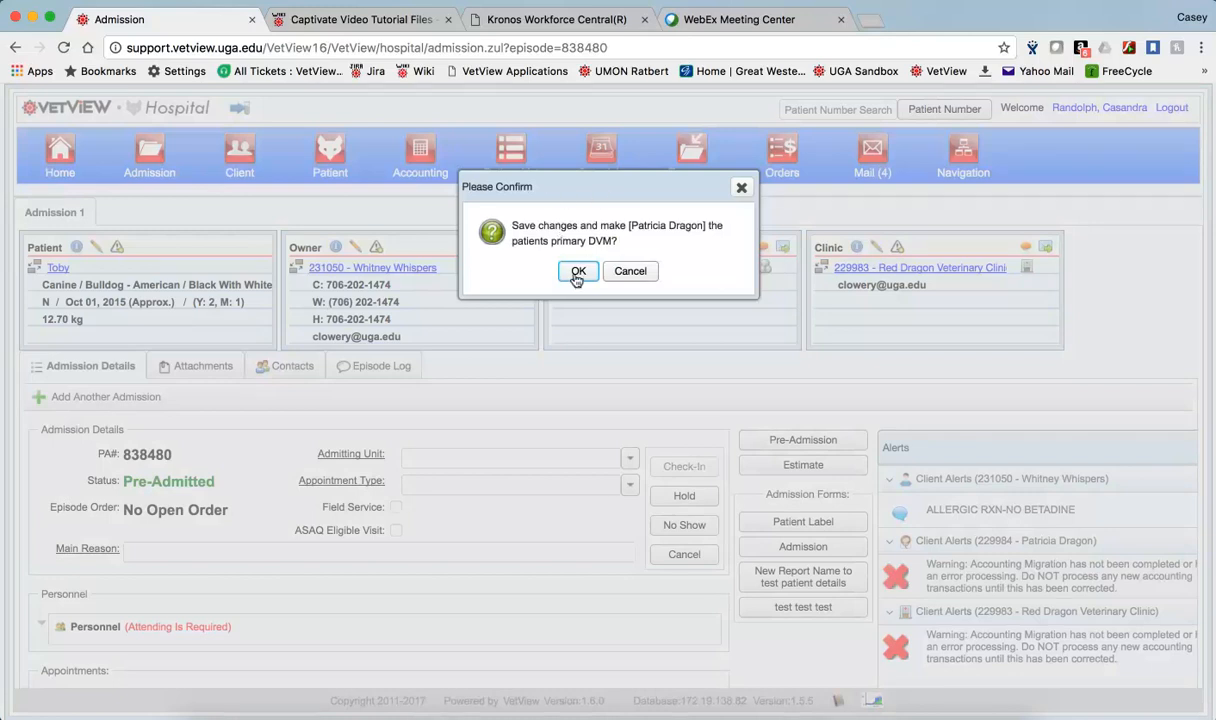
click(578, 275)
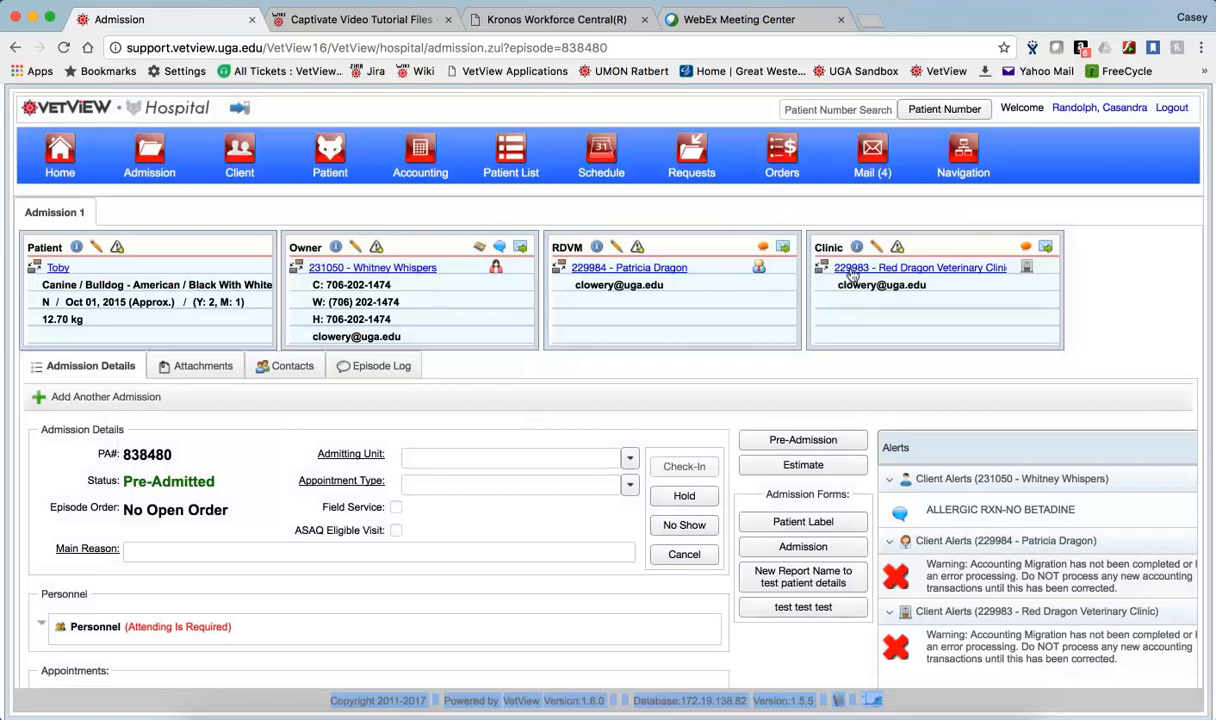
click(968, 284)
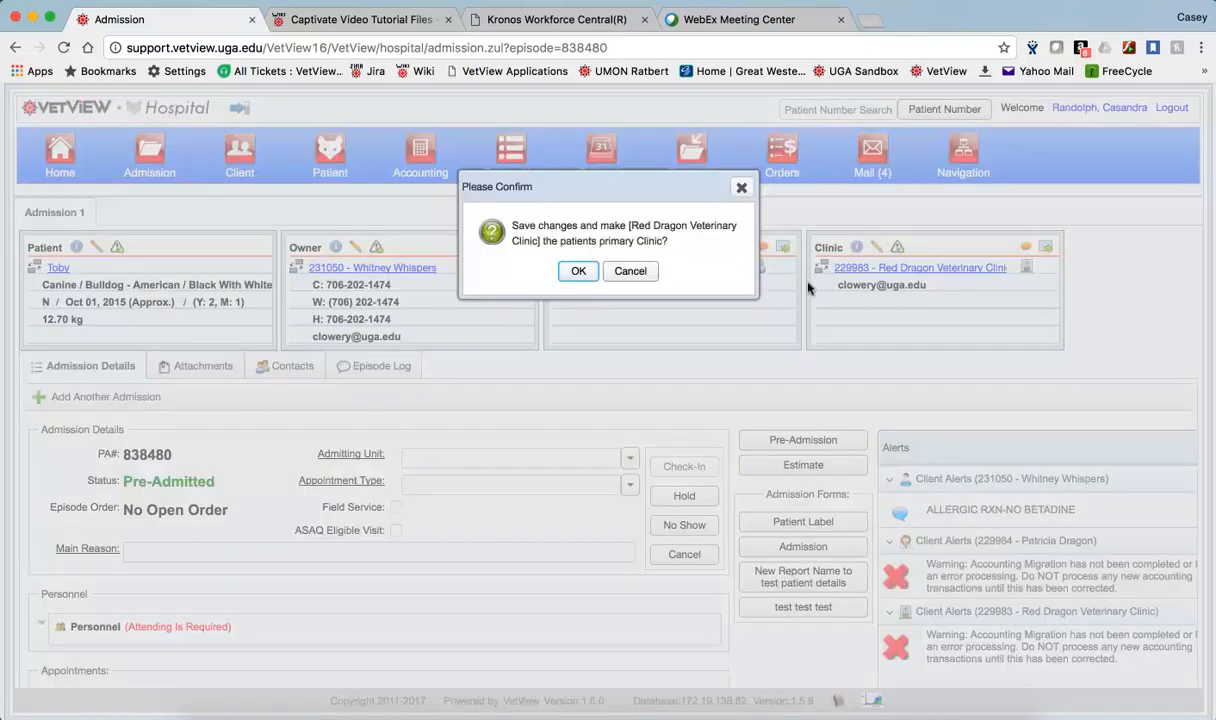
click(572, 272)
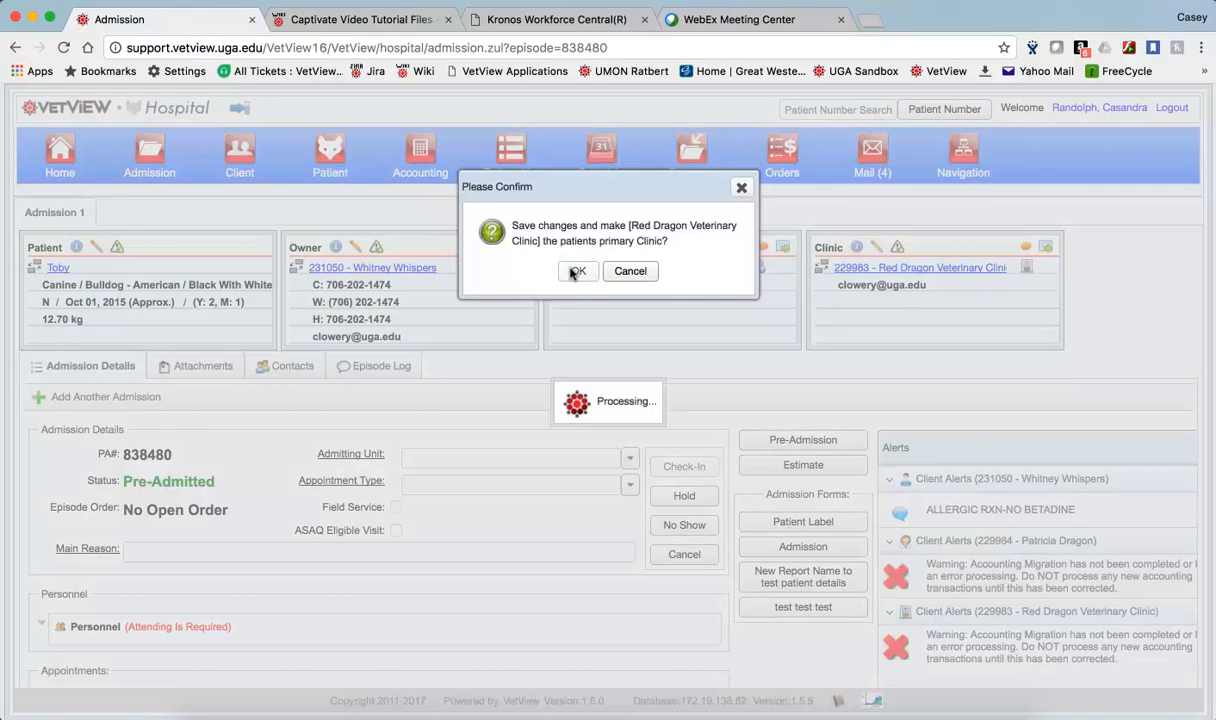